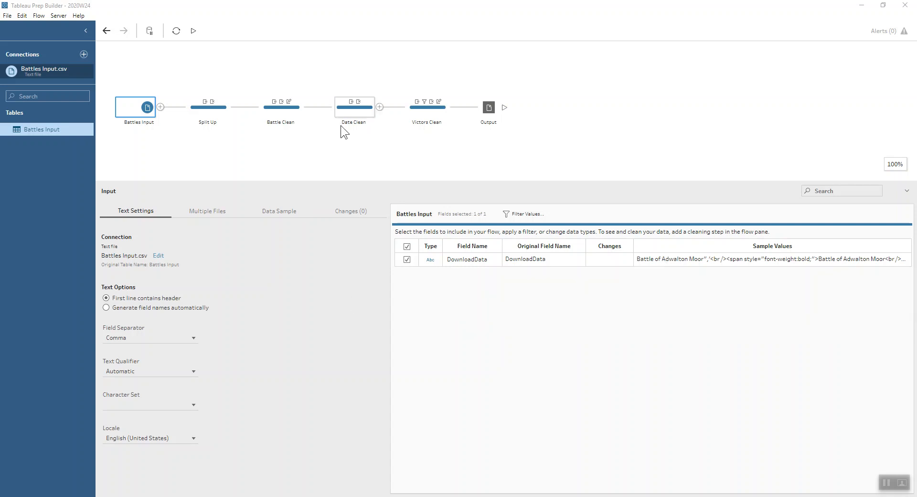
# - Insert a cleaning step between Battles Input and Split Up, and widen its DownloadData column to read the raw text
pyautogui.click(206, 104)
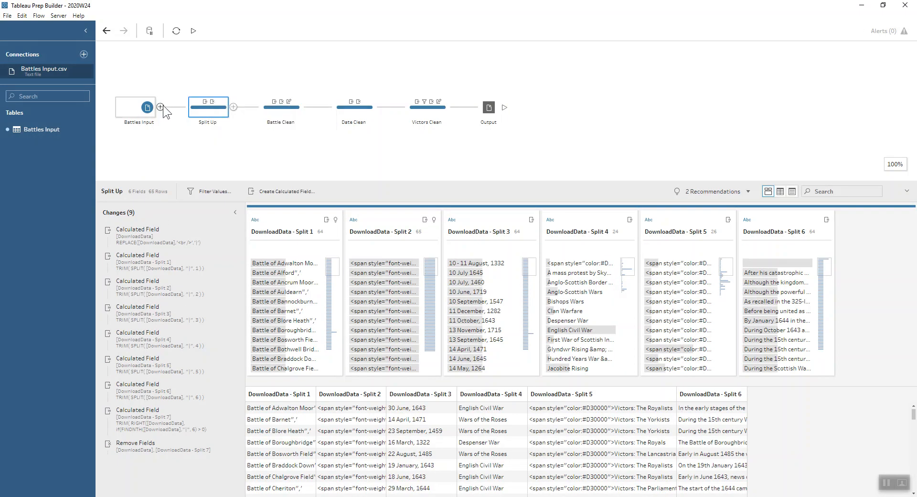
pyautogui.click(169, 107)
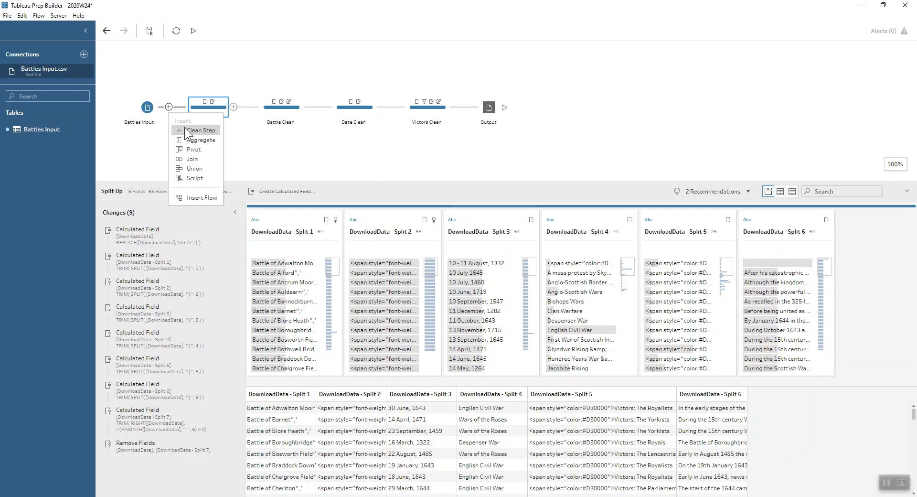
pyautogui.click(184, 128)
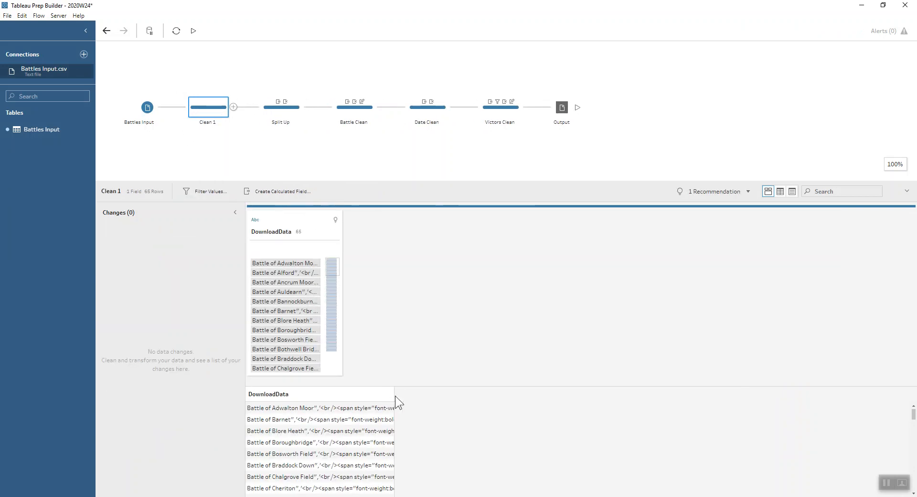
pyautogui.moveTo(393, 393); pyautogui.dragTo(828, 399)
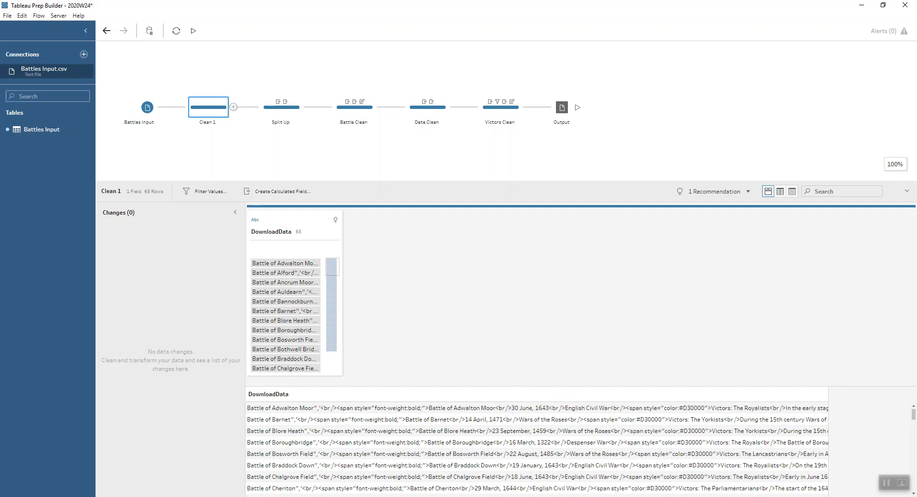
# - Inspect the calculation in the Split Up step that replaces the <br /> tags in DownloadData
pyautogui.click(288, 110)
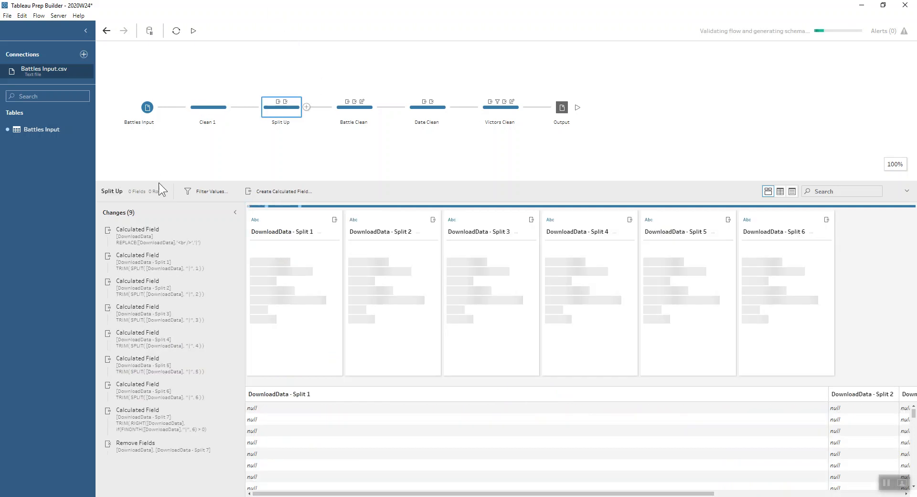
pyautogui.doubleClick(161, 229)
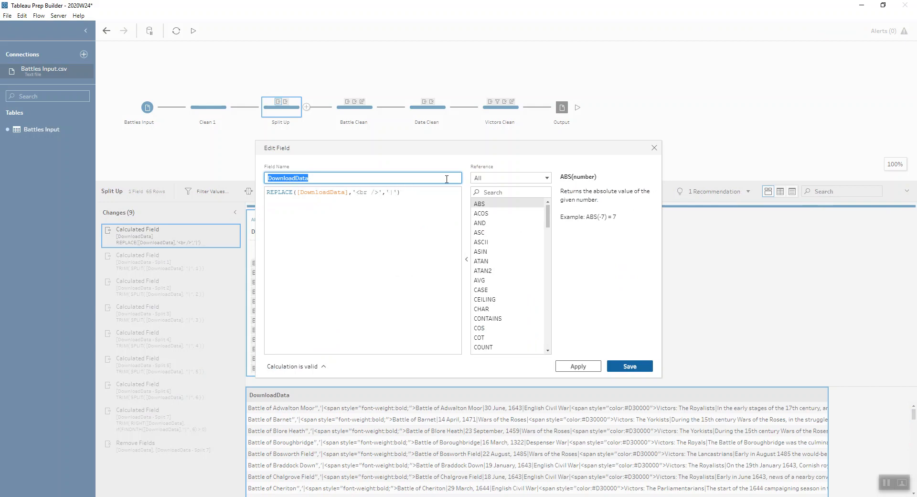
pyautogui.click(654, 148)
# - Set up a custom split of DownloadData with the separator | for all fields, and close it without applying
pyautogui.click(335, 231)
pyautogui.moveTo(362, 267)
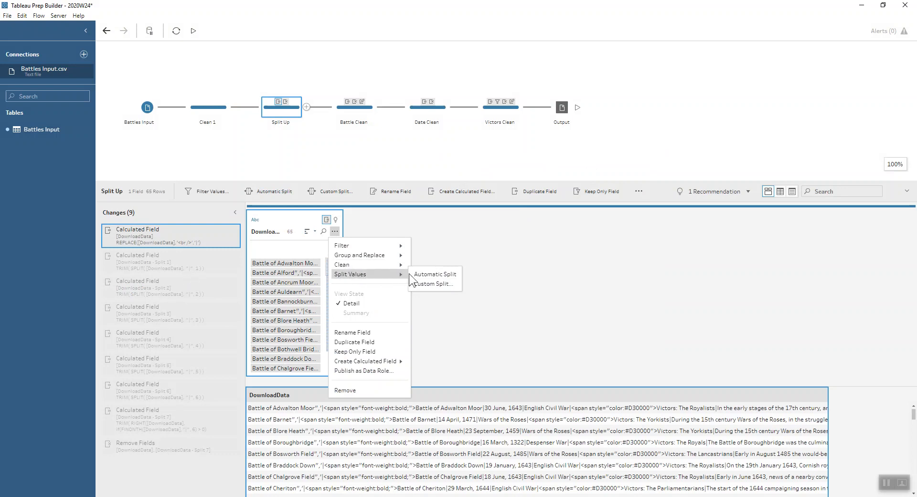
pyautogui.click(418, 284)
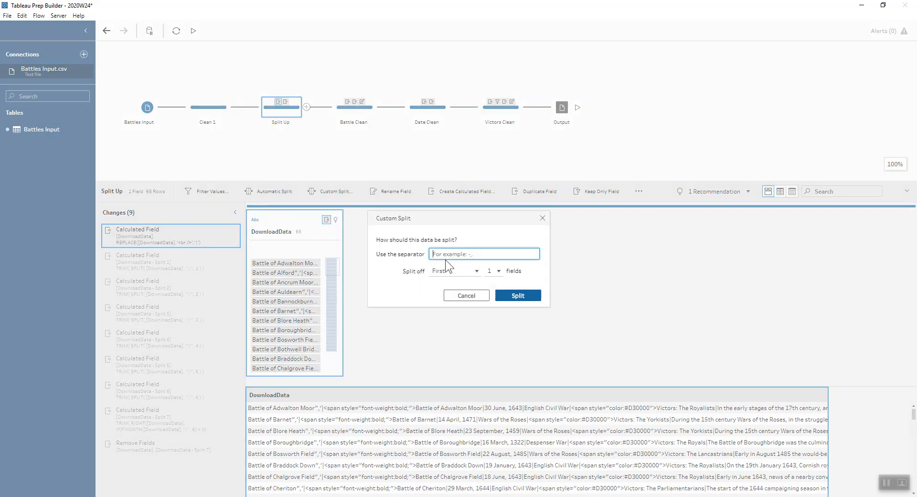
pyautogui.click(463, 270)
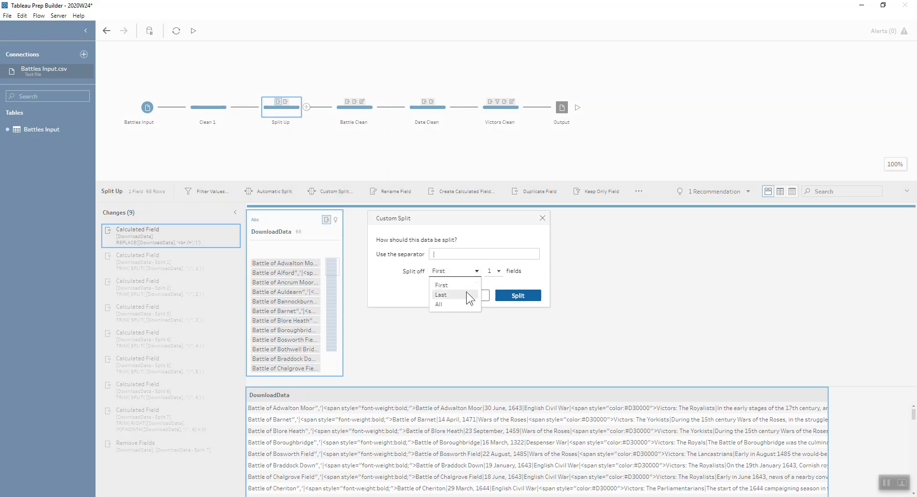
pyautogui.click(466, 305)
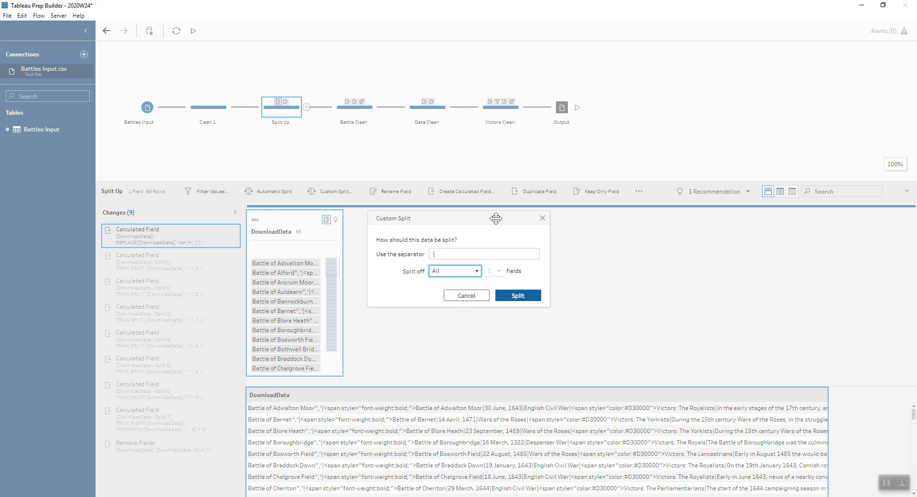
pyautogui.click(542, 218)
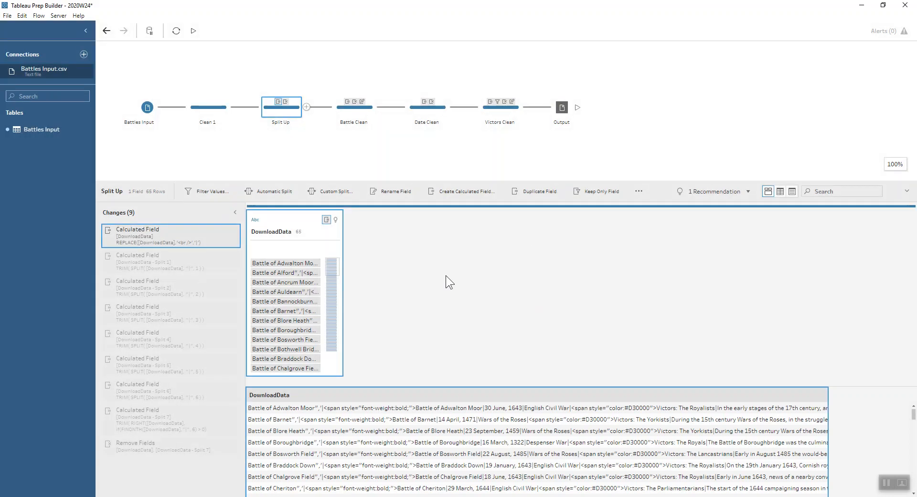
# - Show Split Up as of its Remove Fields change and narrow the DownloadData - Split 1 column in the data grid
pyautogui.click(170, 448)
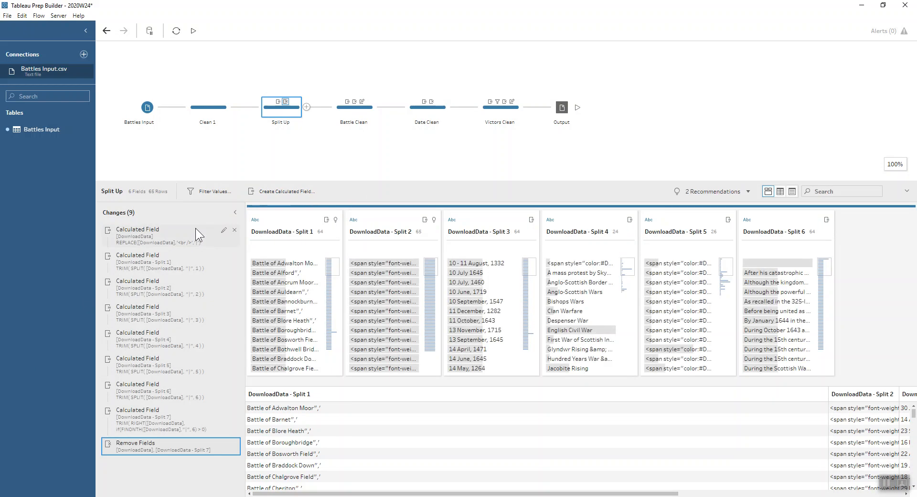
pyautogui.click(831, 396)
pyautogui.moveTo(829, 397); pyautogui.dragTo(336, 406)
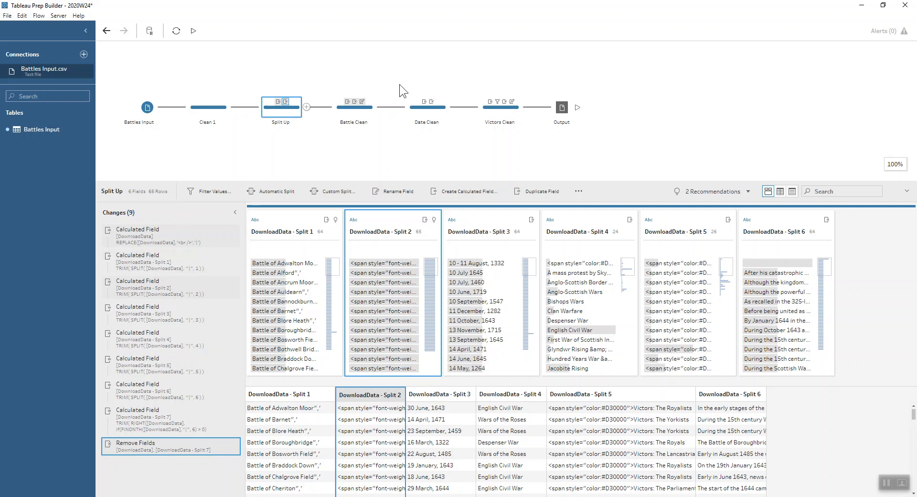
# - Review the removal of Split 1 in Battle Clean, and highlight the Battle of St Albans rows in Split Up's Split 1 field
pyautogui.click(360, 113)
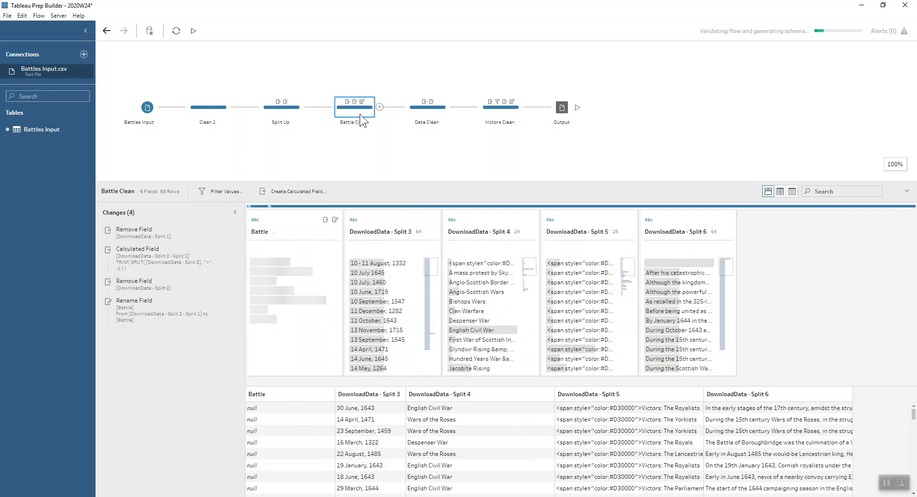
pyautogui.click(110, 232)
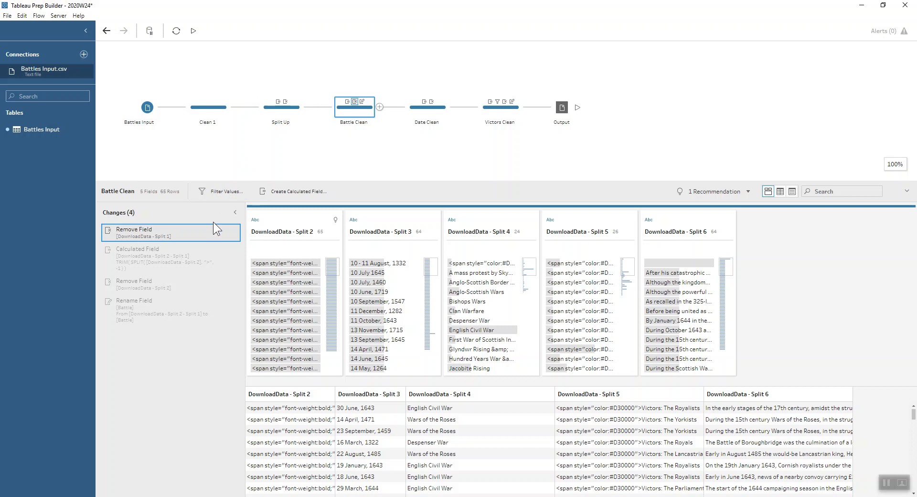
pyautogui.click(268, 111)
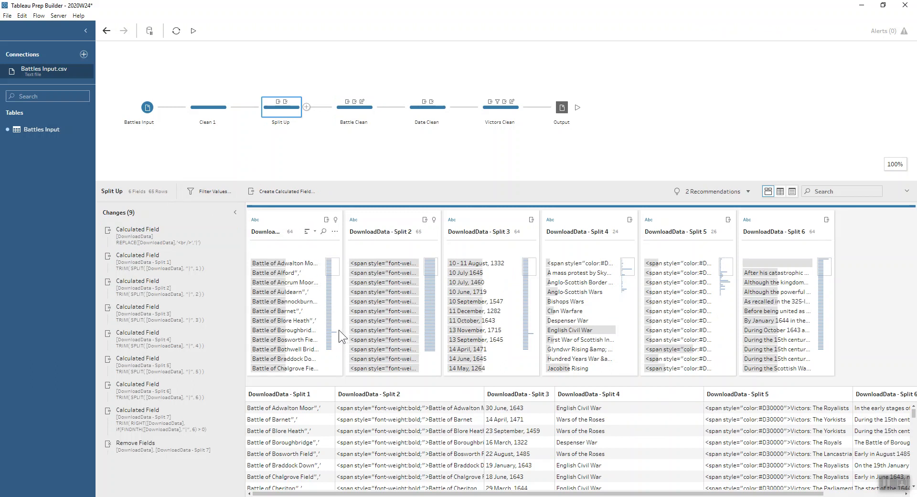
pyautogui.scroll(-10, 336, 334)
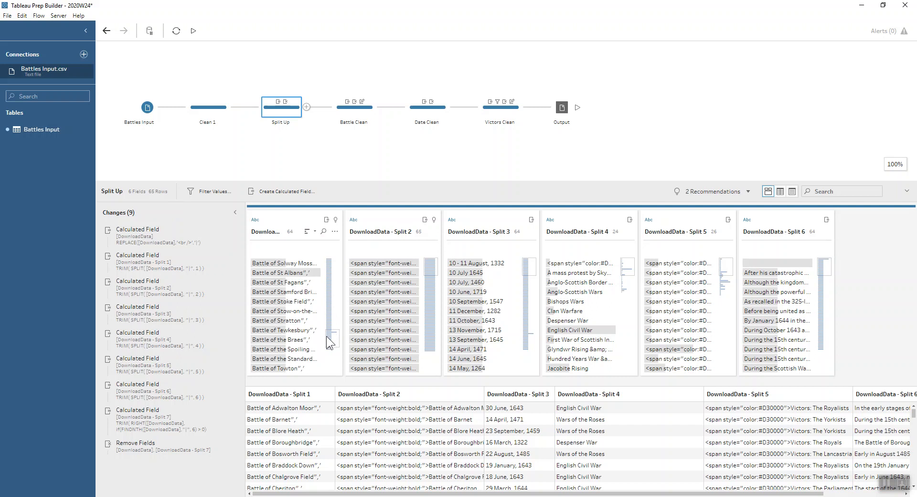
pyautogui.click(286, 272)
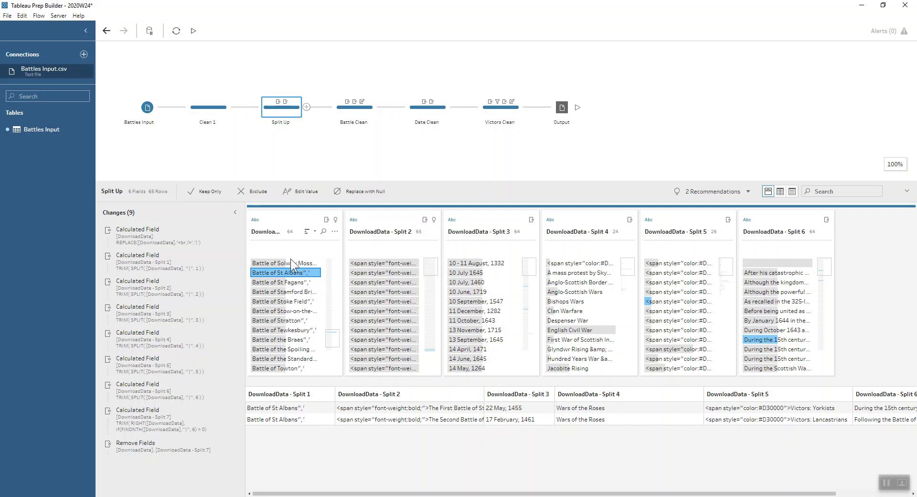
# - In Battle Clean, set up a custom split of Split 2 taking the last 1 field after >, and close it without applying
pyautogui.click(353, 111)
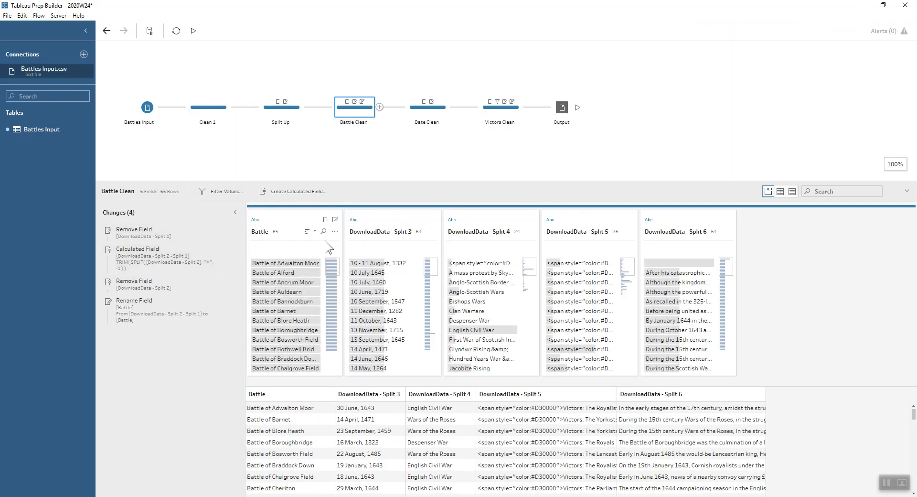
pyautogui.click(147, 238)
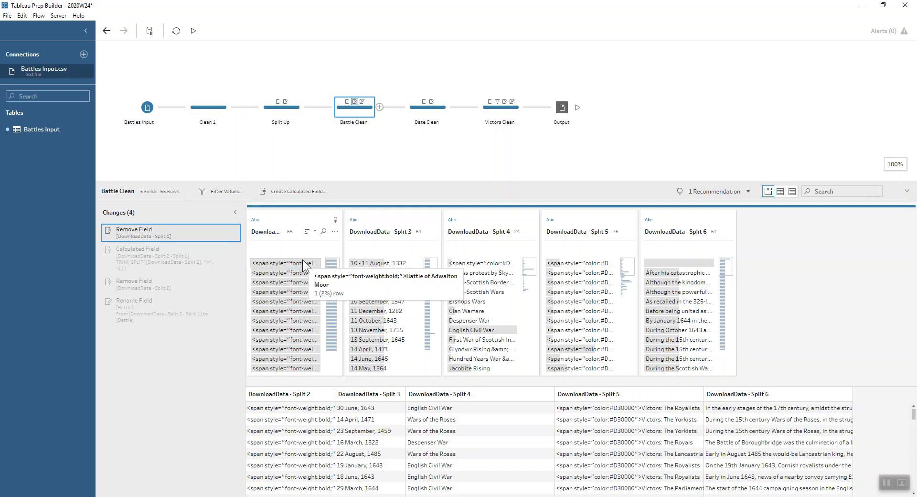
pyautogui.click(335, 232)
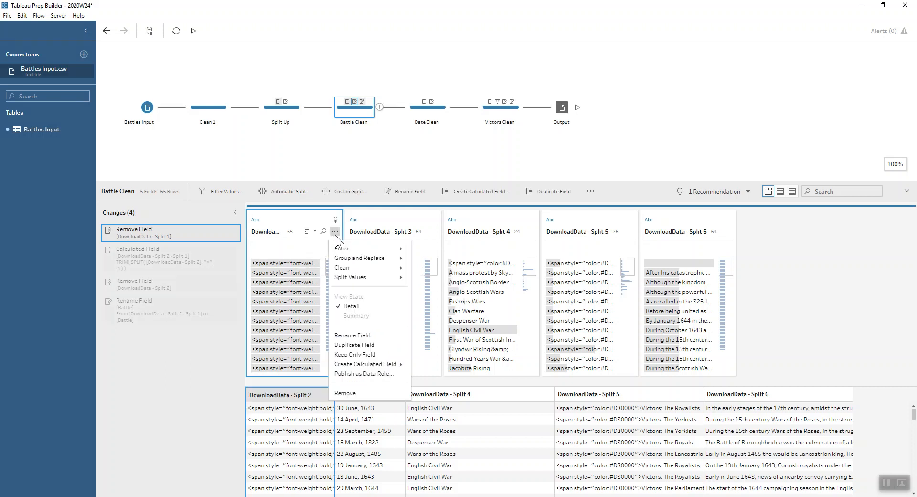
pyautogui.moveTo(370, 279)
pyautogui.click(432, 287)
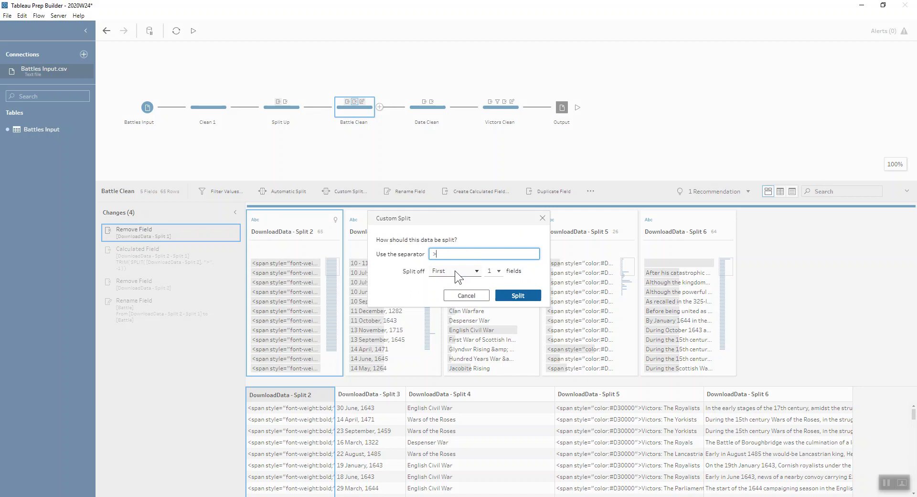
pyautogui.click(454, 270)
pyautogui.click(460, 292)
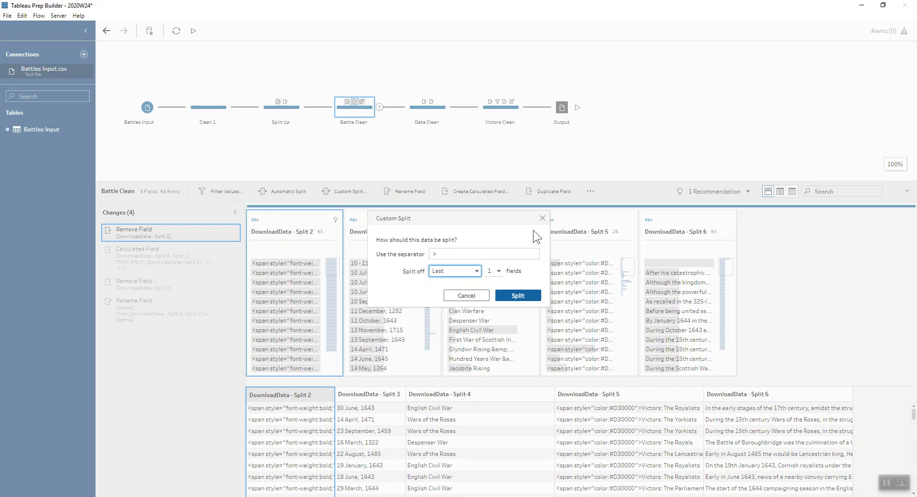
pyautogui.click(542, 217)
# - Review Battle Clean's calculated field that extracts the battle name and the change that renames it to Battle
pyautogui.click(168, 262)
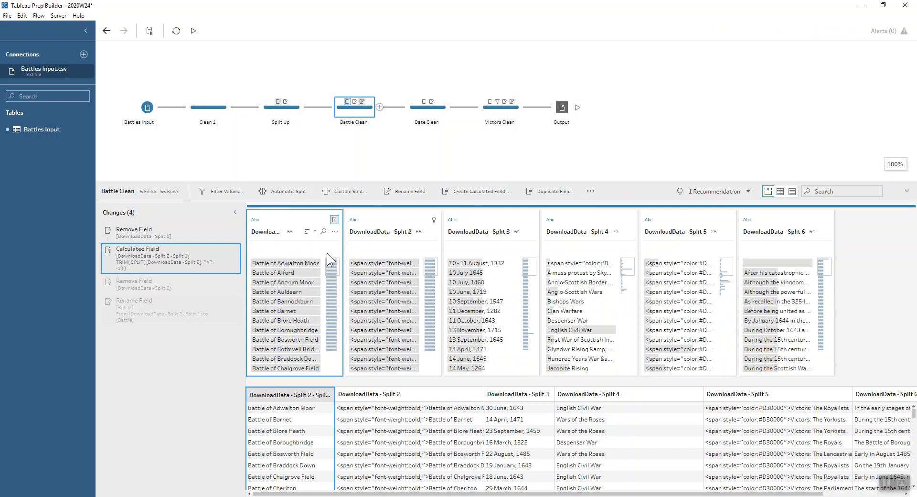
pyautogui.moveTo(308, 263)
pyautogui.click(175, 313)
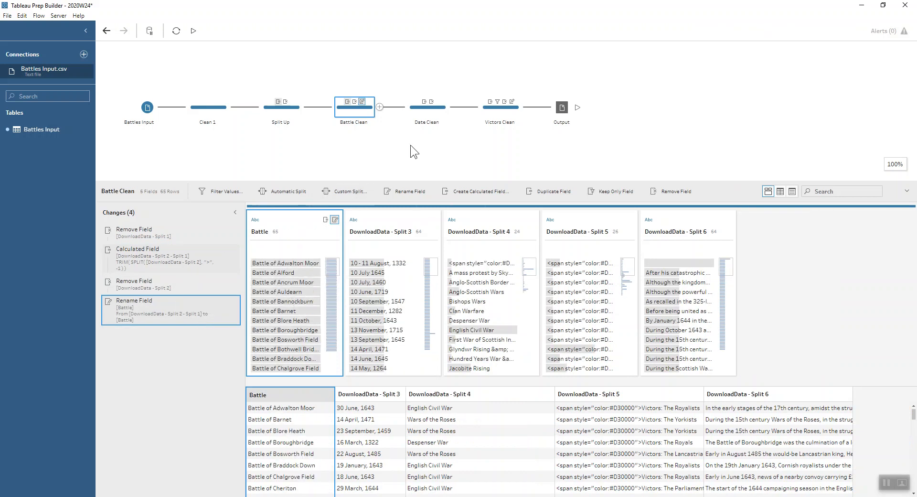
# - Inspect the regular-expression calculation on DownloadData - Split 3 in the Date Clean step
pyautogui.click(428, 112)
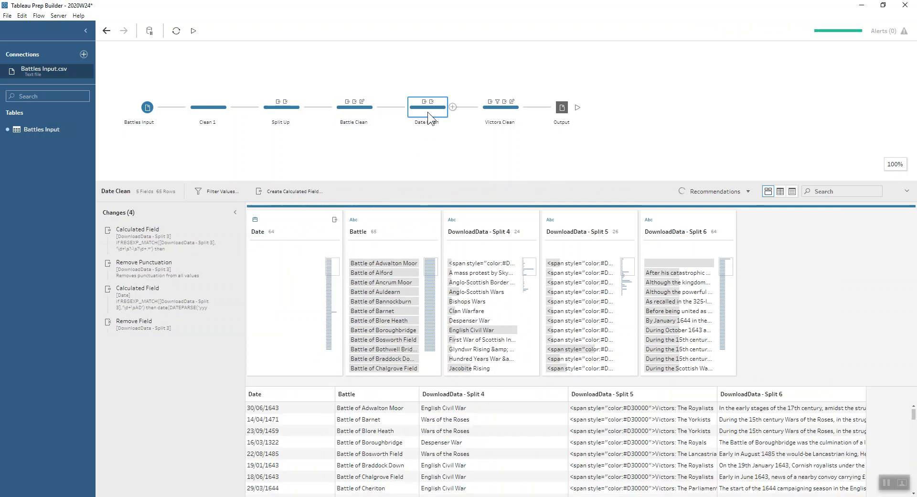
pyautogui.click(142, 242)
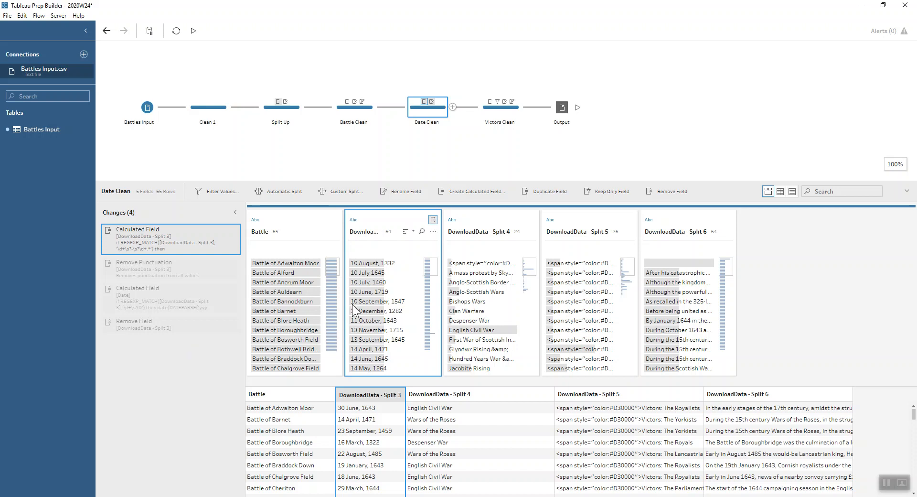
pyautogui.click(180, 234)
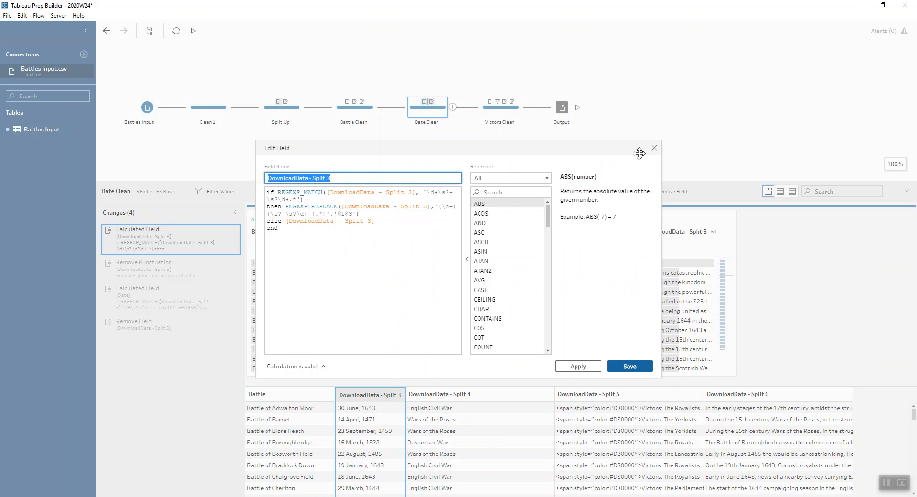
pyautogui.click(652, 148)
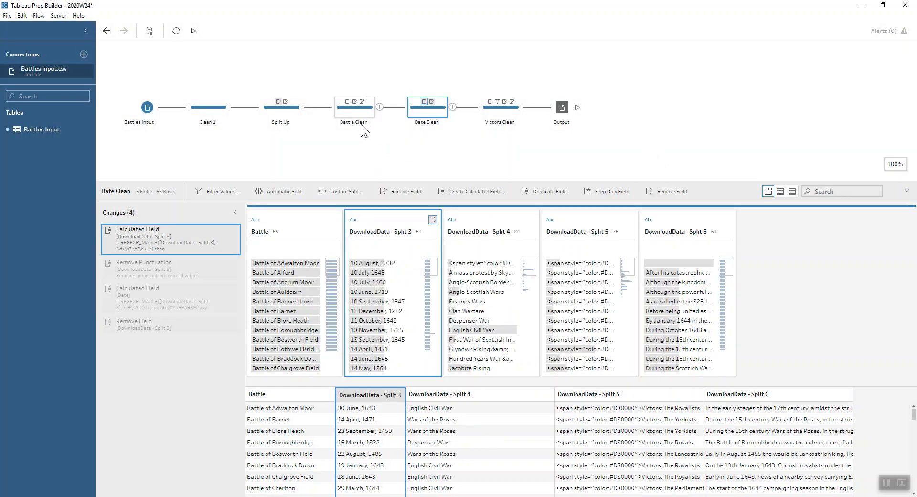
# - Examine the DownloadData - Split 3 date values in Battle Clean for date ranges and inconsistent formats
pyautogui.click(367, 108)
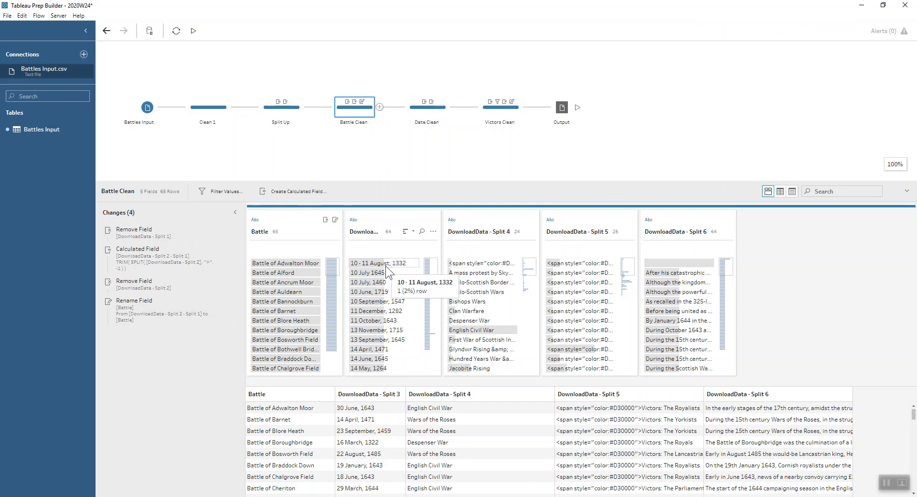
pyautogui.click(385, 266)
pyautogui.click(386, 265)
pyautogui.scroll(-3, 386, 266)
pyautogui.scroll(-3, 389, 310)
pyautogui.scroll(-5, 391, 313)
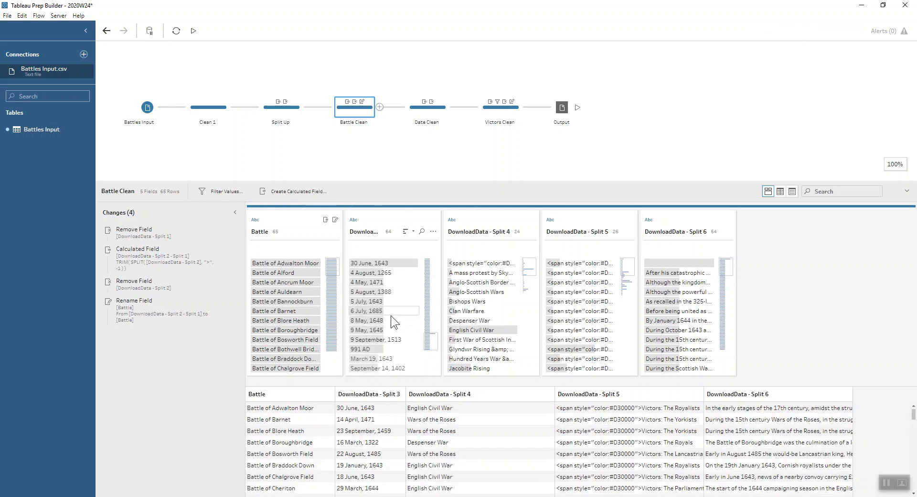
pyautogui.scroll(4, 390, 315)
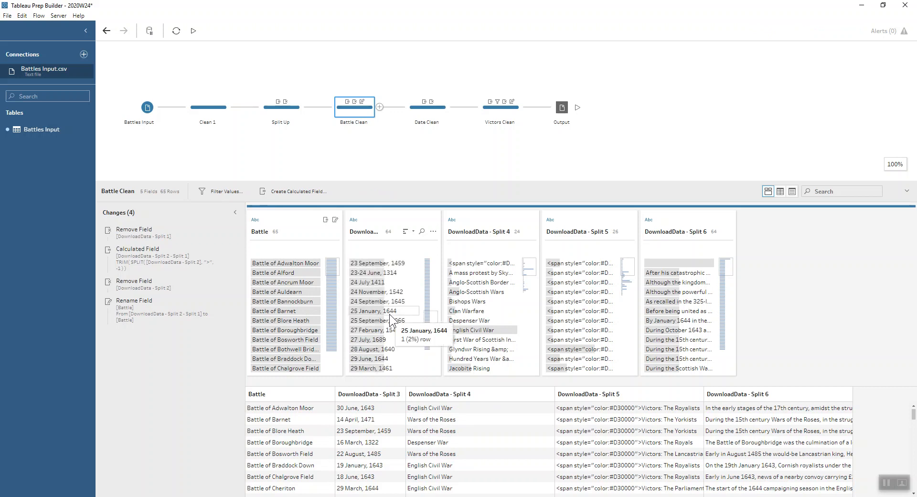
pyautogui.click(390, 273)
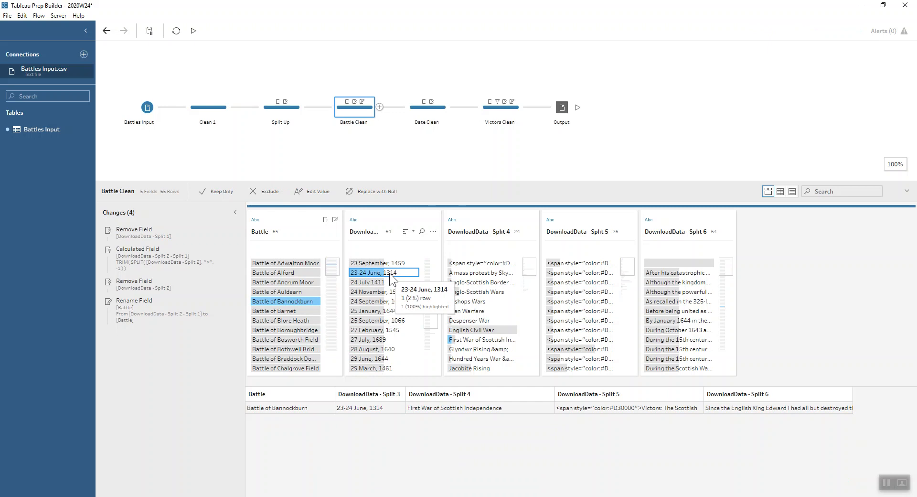
pyautogui.click(390, 273)
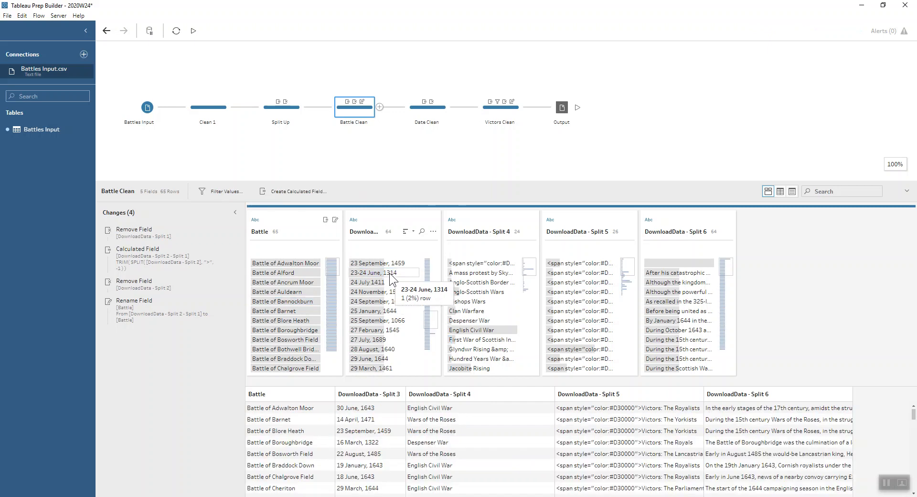
pyautogui.scroll(5, 389, 273)
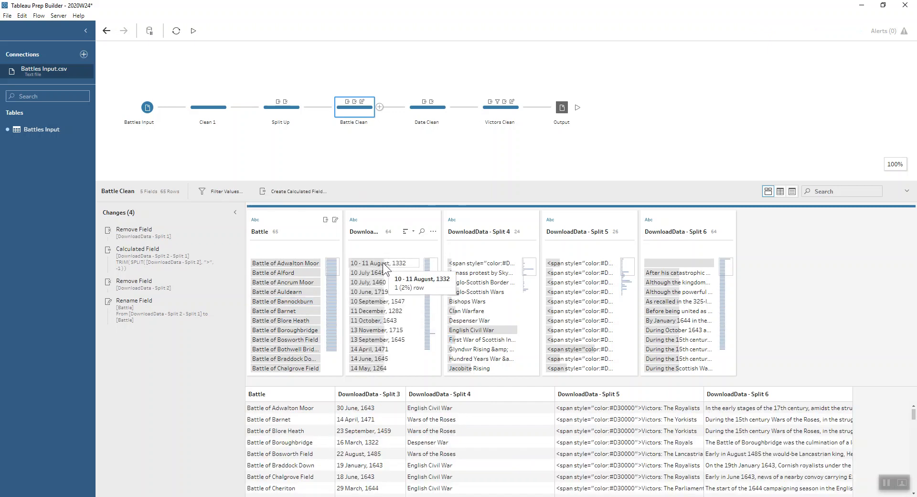
# - Check the row dated 10 - 11 August, 1332 in Battle Clean, and inspect the REGEXP_MATCH condition in Date Clean's DownloadData - Split 3 calculation
pyautogui.click(382, 262)
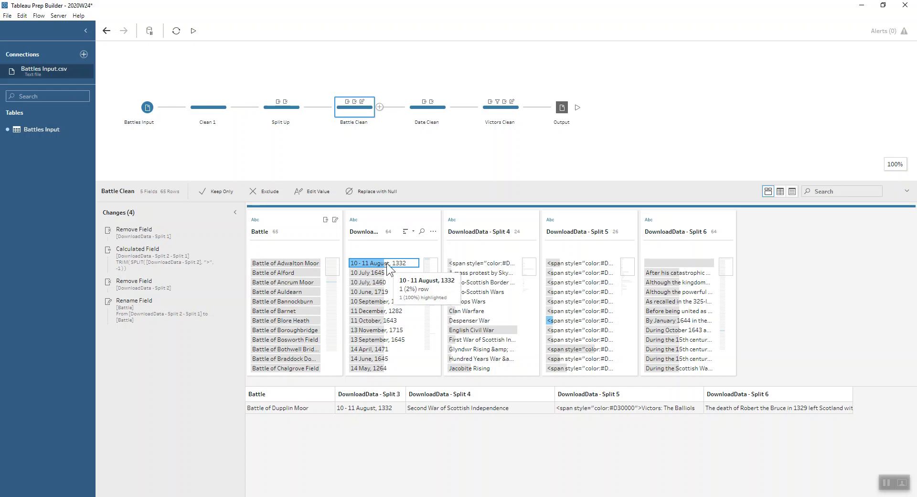
pyautogui.click(386, 263)
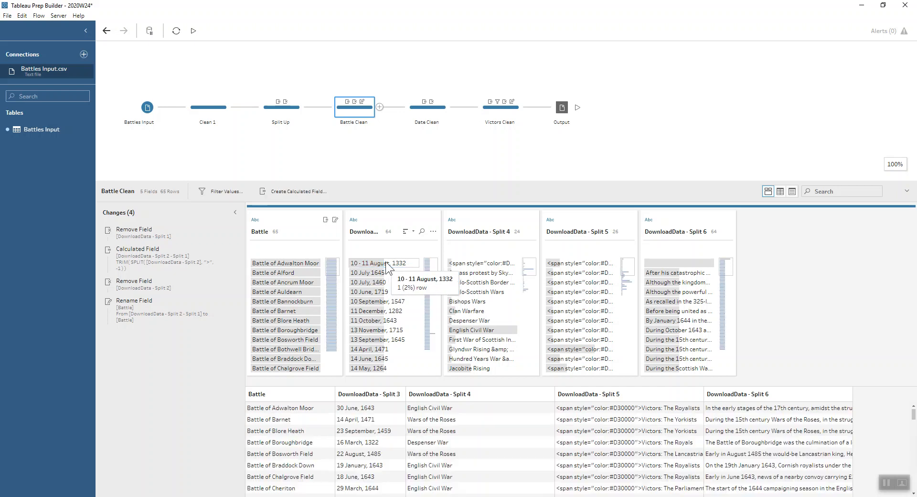
pyautogui.click(422, 111)
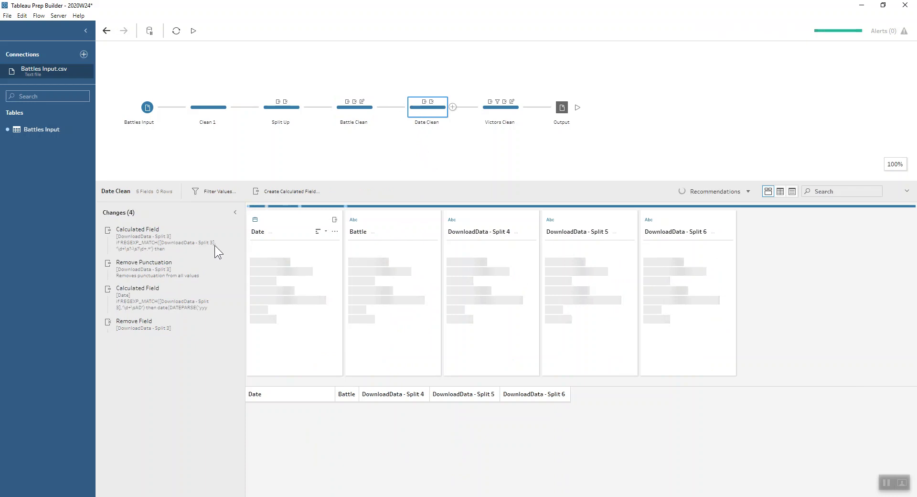
pyautogui.doubleClick(169, 241)
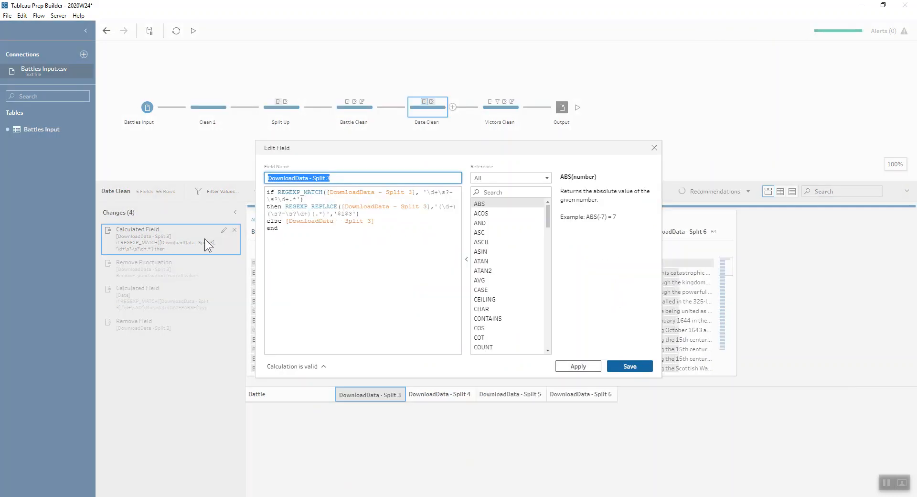
pyautogui.click(339, 174)
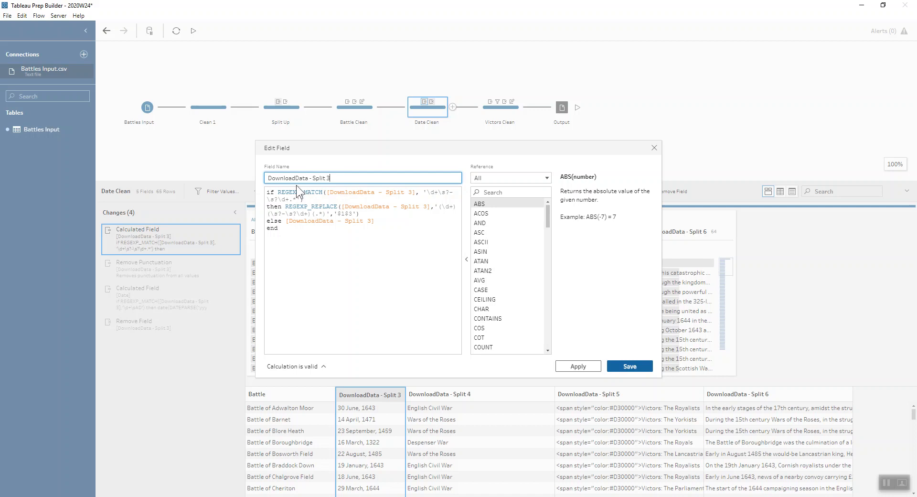
pyautogui.moveTo(275, 191); pyautogui.dragTo(325, 193)
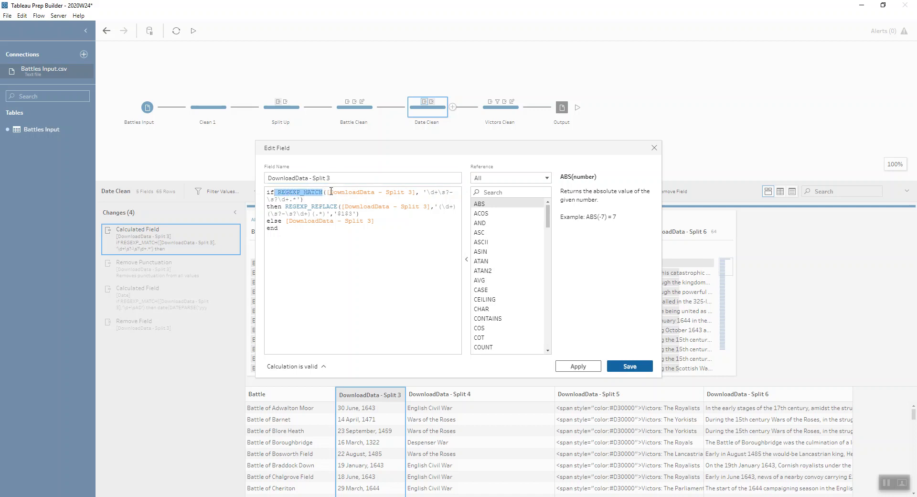
pyautogui.moveTo(427, 192); pyautogui.dragTo(437, 192)
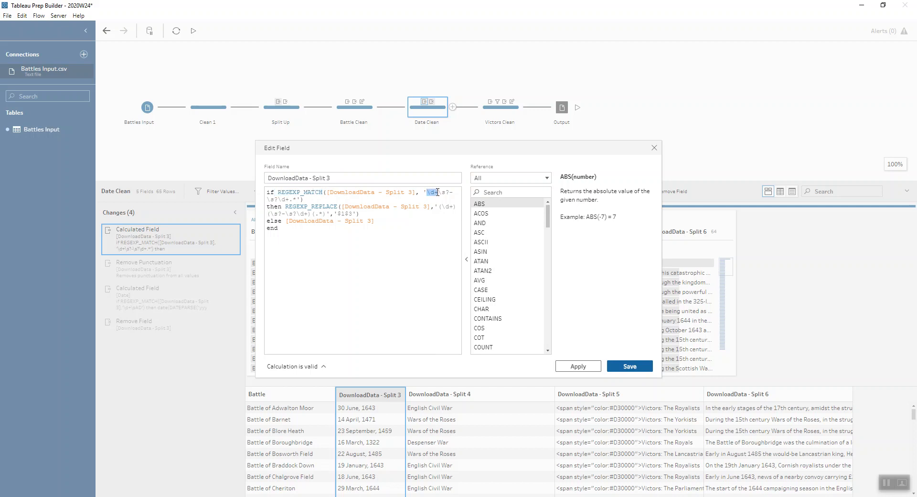
pyautogui.click(449, 192)
# - Examine the REGEXP_REPLACE capture groups and the '$1$3' replacement in the DownloadData - Split 3 calculation, and close it without changes
pyautogui.moveTo(440, 207); pyautogui.dragTo(456, 207)
pyautogui.moveTo(267, 214); pyautogui.dragTo(311, 214)
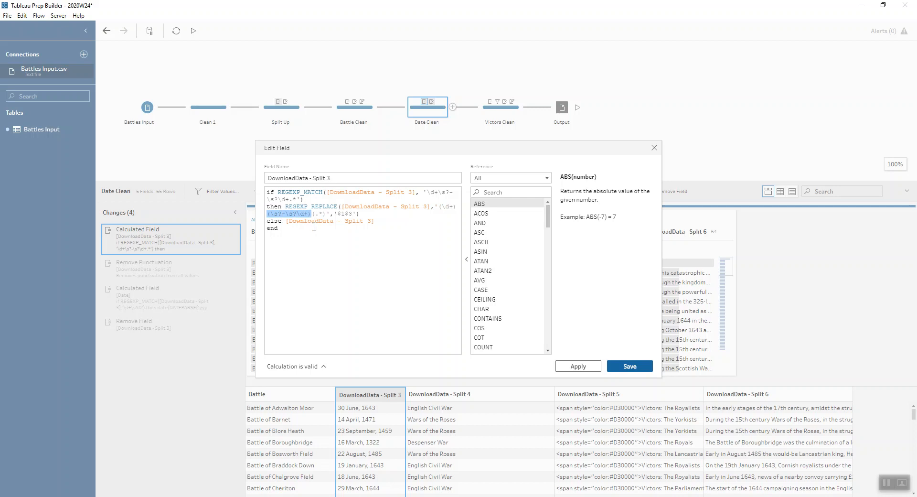
pyautogui.click(312, 213)
pyautogui.moveTo(311, 213); pyautogui.dragTo(326, 213)
pyautogui.click(454, 207)
pyautogui.moveTo(313, 213); pyautogui.dragTo(325, 214)
pyautogui.moveTo(311, 214); pyautogui.dragTo(268, 211)
pyautogui.click(336, 222)
pyautogui.click(654, 143)
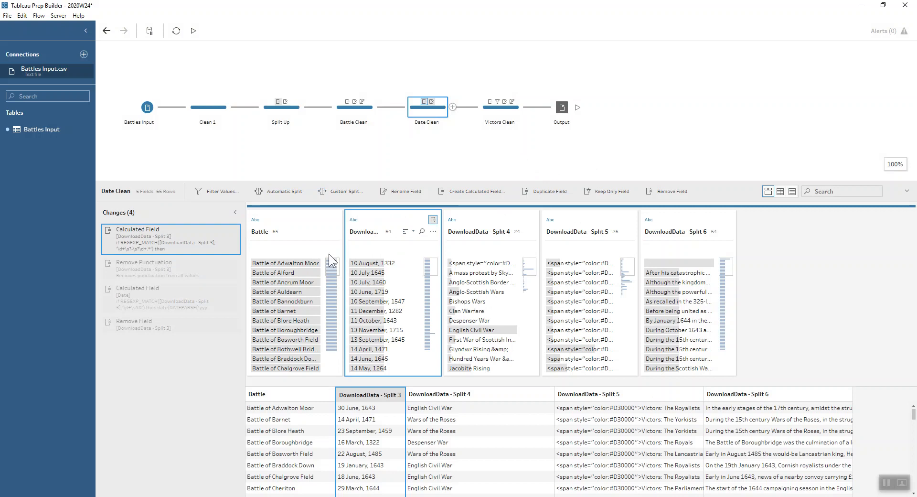
# - Review the Remove Punctuation change in Date Clean and look through the DownloadData - Split 3 values at that stage
pyautogui.click(179, 268)
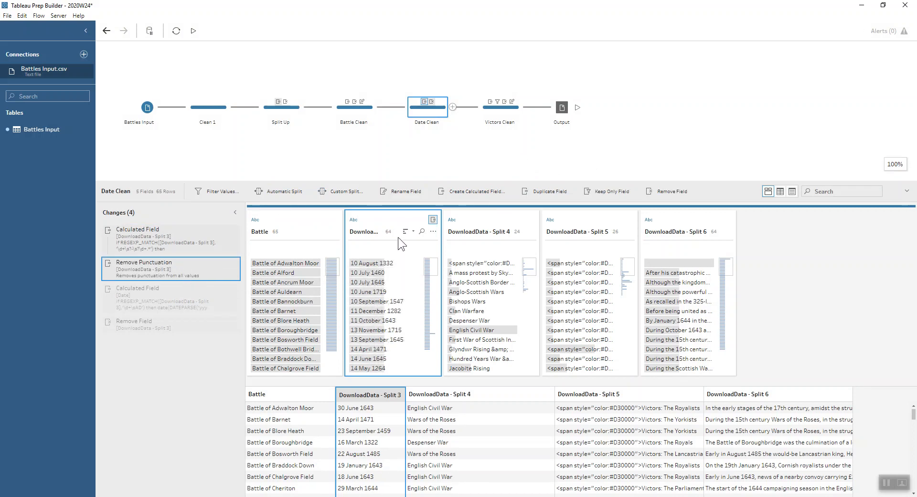
pyautogui.moveTo(417, 283)
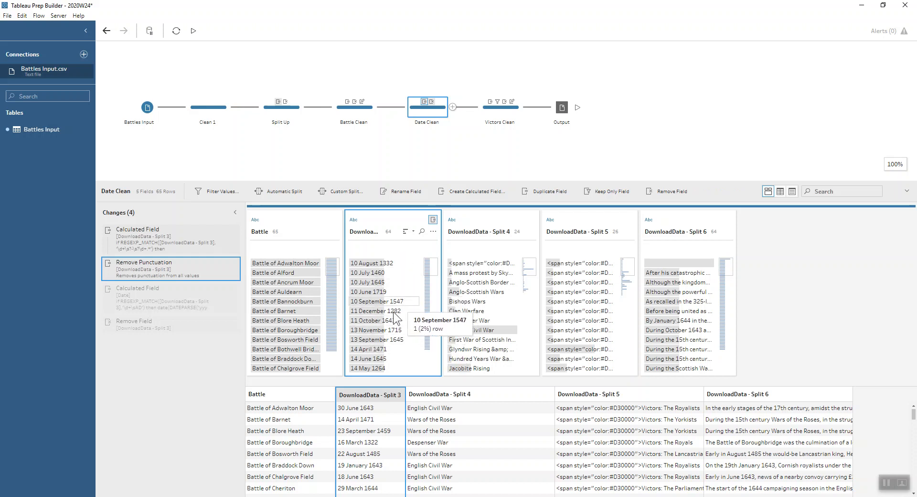
pyautogui.scroll(-3, 399, 304)
pyautogui.scroll(3, 397, 302)
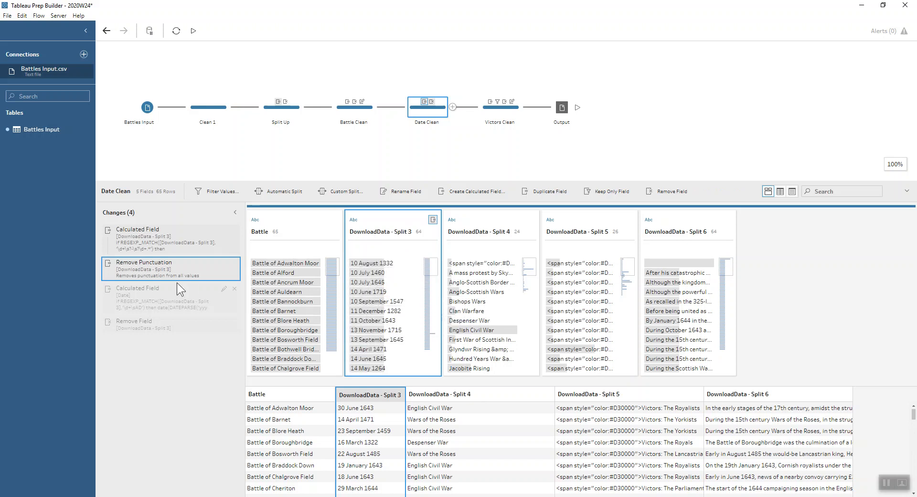
# - Preview the Date calculated field change and examine the DownloadData - Split 3 values for differing date formats, highlighting the 991 AD row
pyautogui.doubleClick(173, 295)
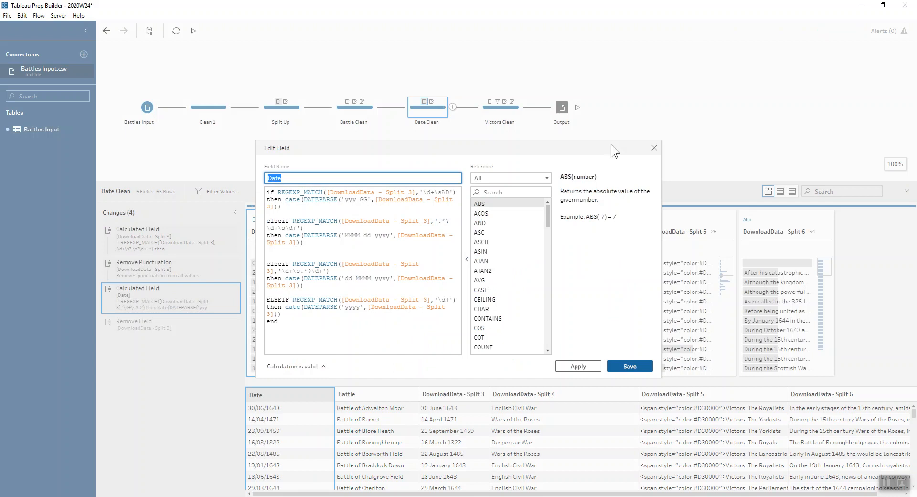
pyautogui.click(654, 147)
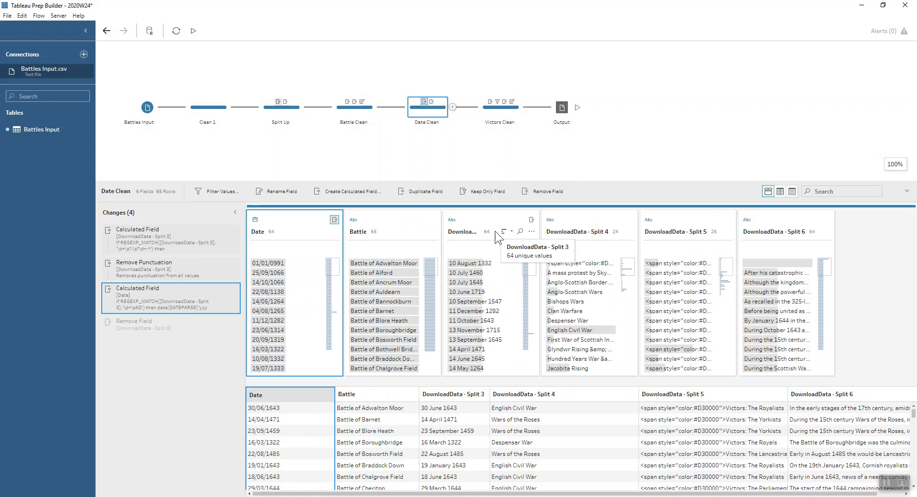
pyautogui.moveTo(448, 263)
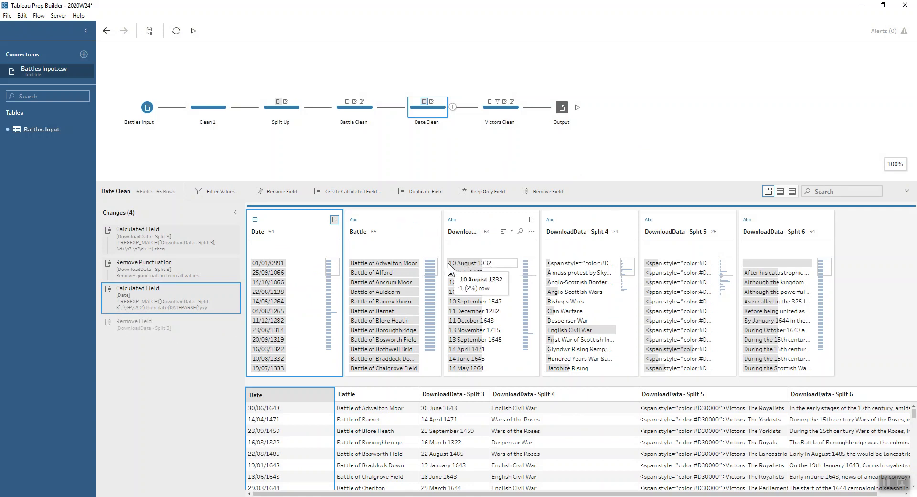
pyautogui.scroll(-3, 487, 265)
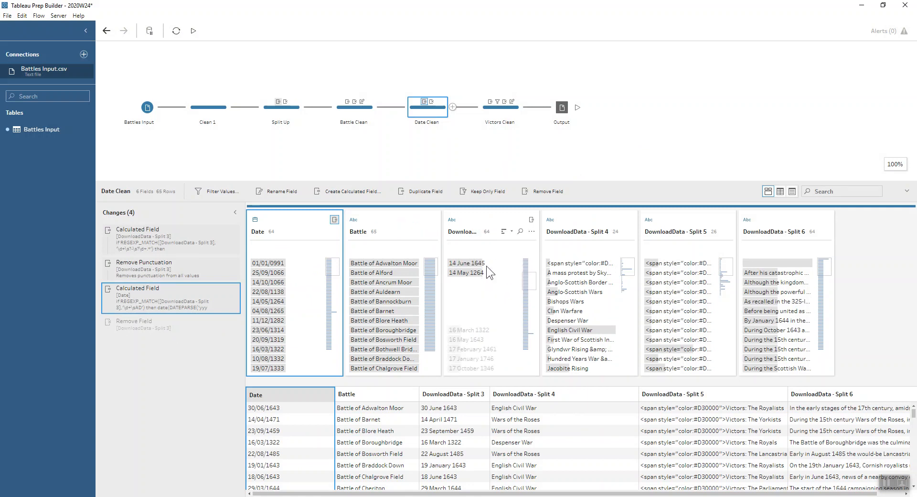
pyautogui.moveTo(485, 263)
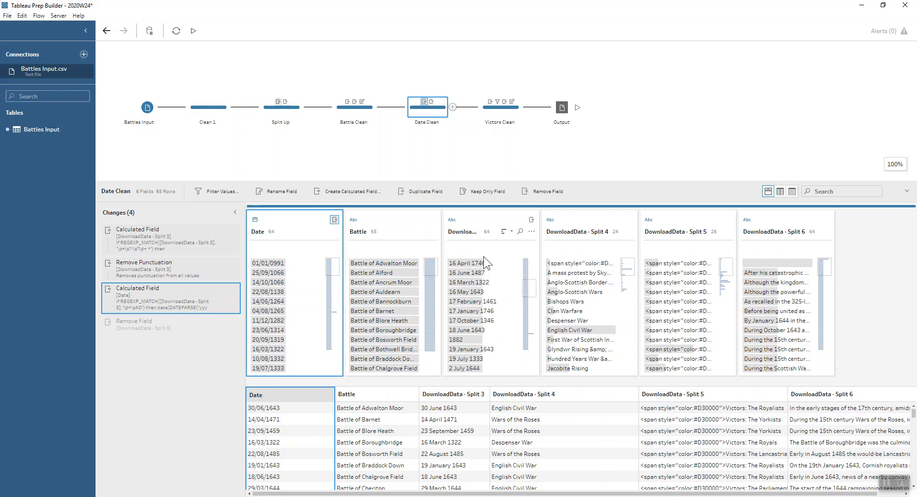
pyautogui.moveTo(495, 337)
pyautogui.scroll(-3, 495, 335)
pyautogui.scroll(-5, 495, 335)
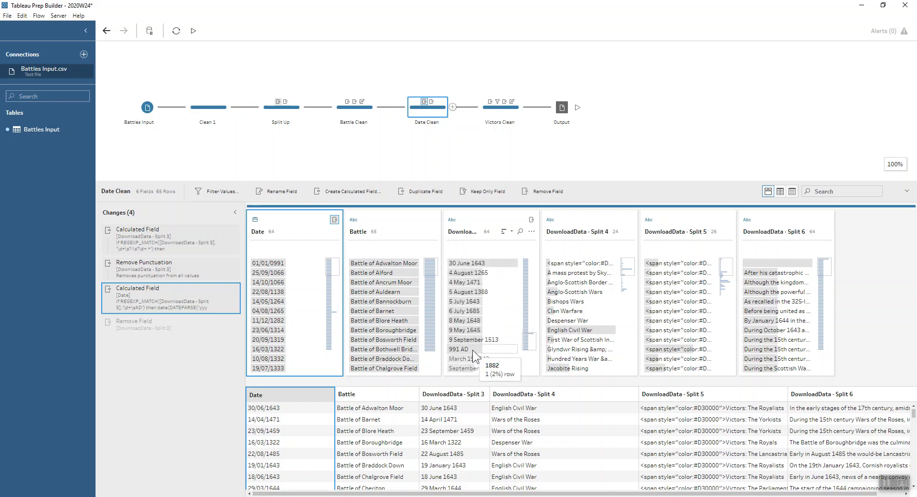
pyautogui.click(473, 348)
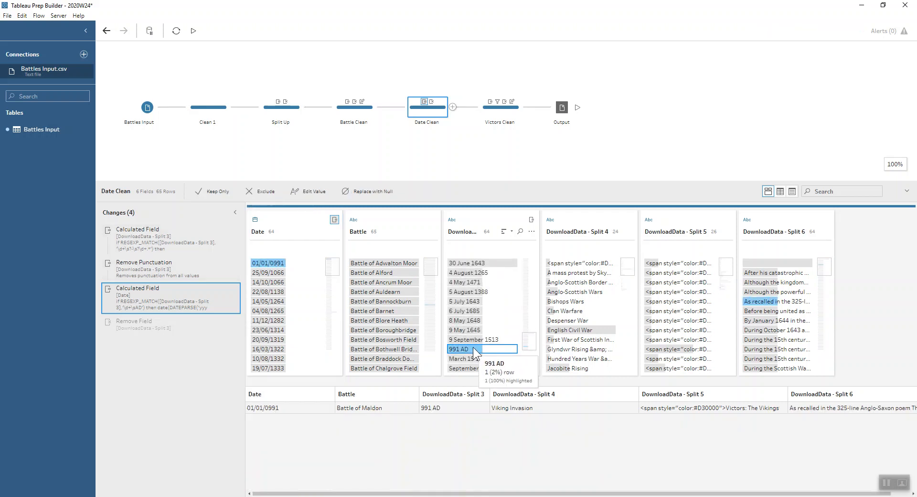
pyautogui.click(472, 347)
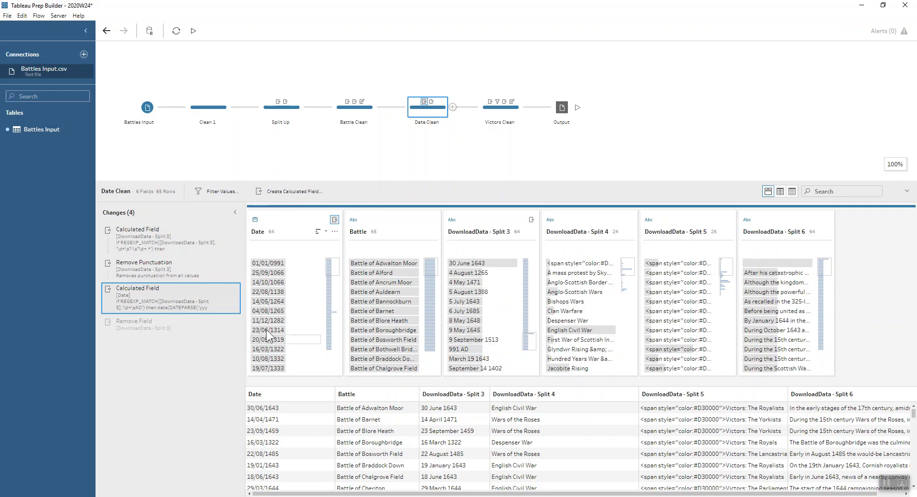
# - Inspect the DATEPARSE branches of the Date calculation, including the MMMM dd yyyy and yyyy formats, and close it without changes
pyautogui.doubleClick(179, 298)
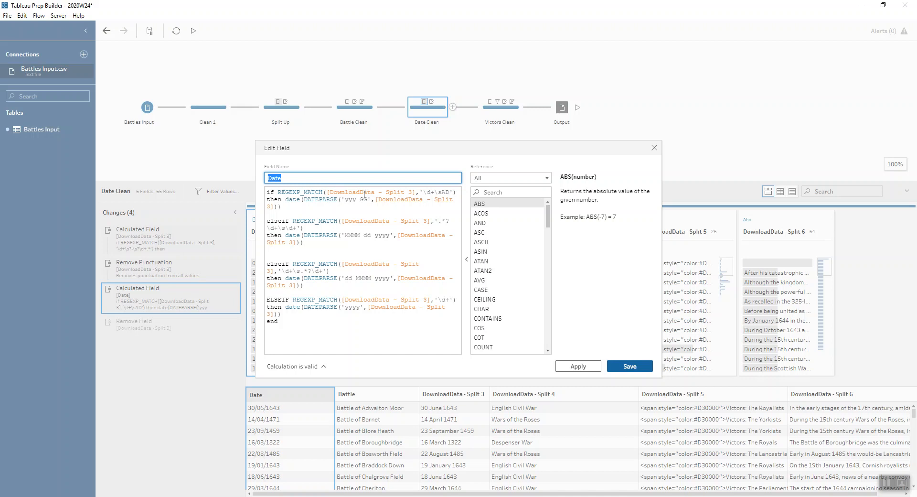
pyautogui.click(351, 236)
pyautogui.click(368, 235)
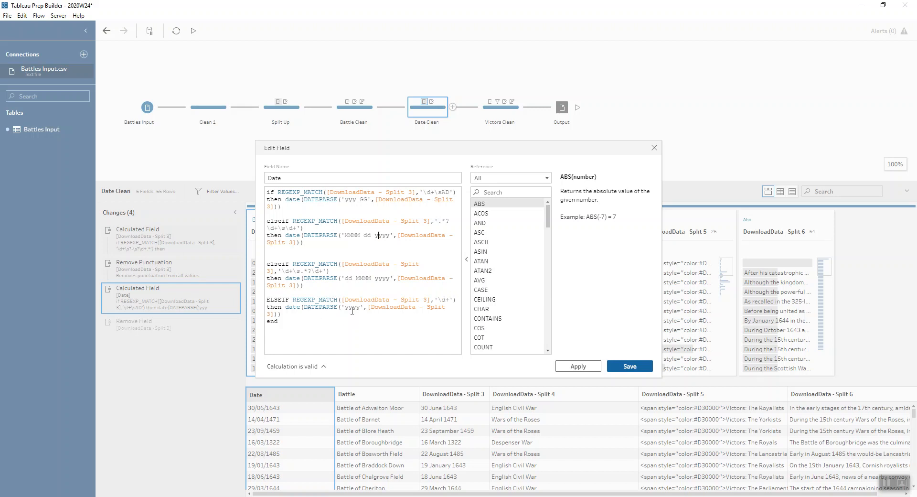
pyautogui.moveTo(345, 307); pyautogui.dragTo(360, 309)
pyautogui.click(653, 148)
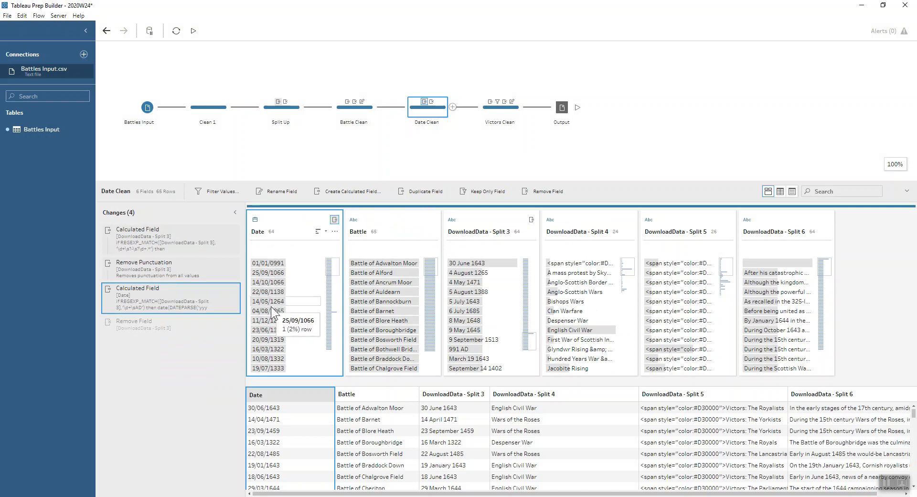
# - Review the removal of DownloadData - Split 3 in Date Clean, and highlight the rows where DownloadData - Split 6 is blank
pyautogui.click(161, 319)
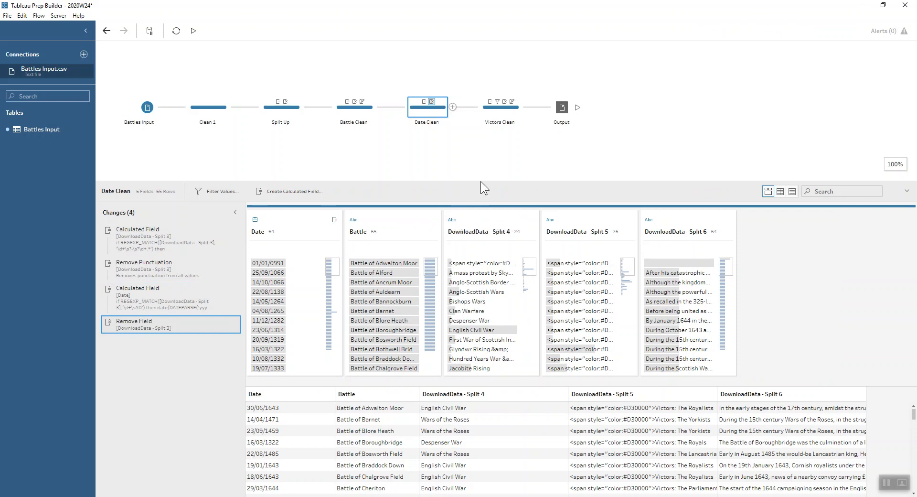
pyautogui.click(496, 116)
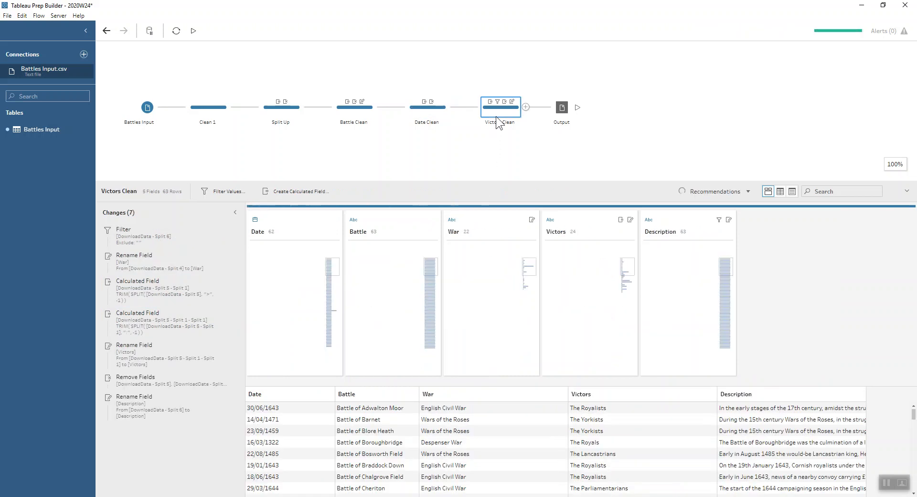
pyautogui.click(445, 113)
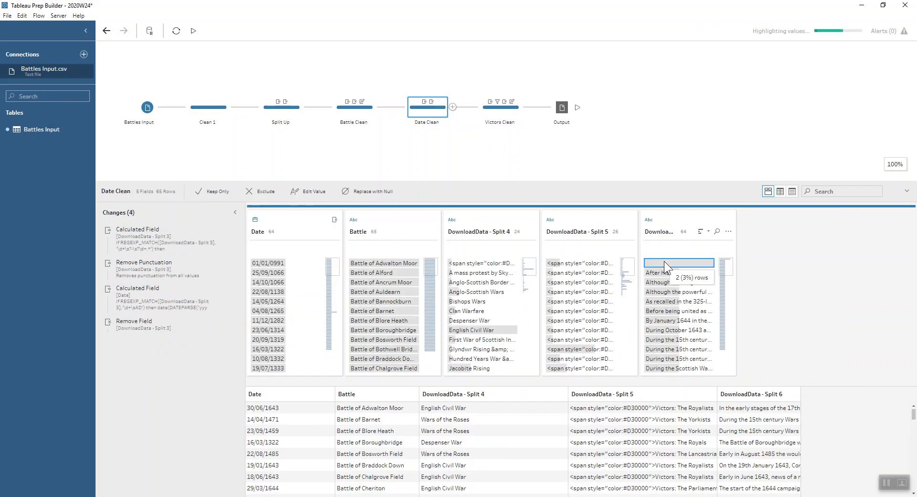
pyautogui.click(661, 258)
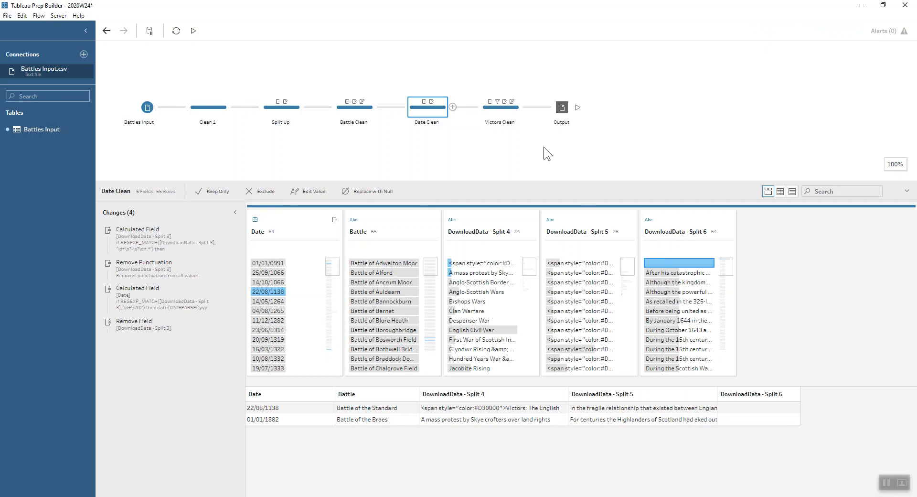
# - Review Victors Clean's changes in order, from the filter excluding blank DownloadData - Split 6 values to the rename to Victors
pyautogui.click(500, 110)
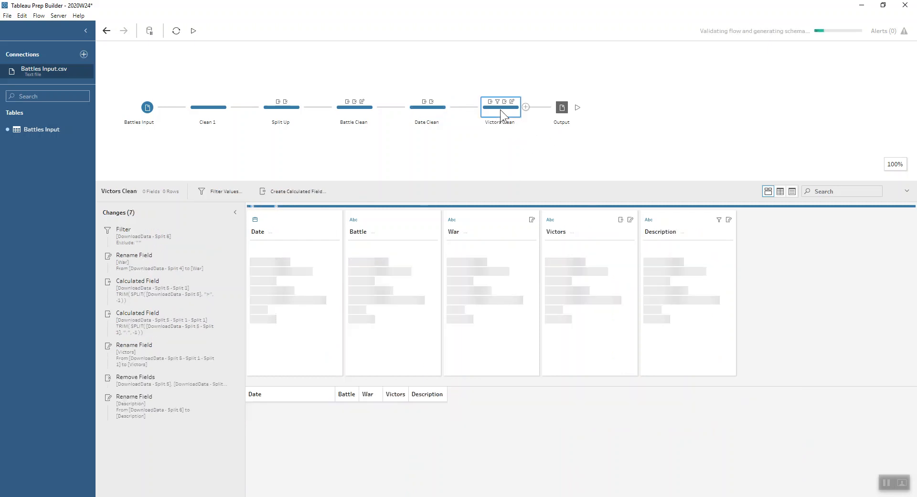
pyautogui.click(127, 242)
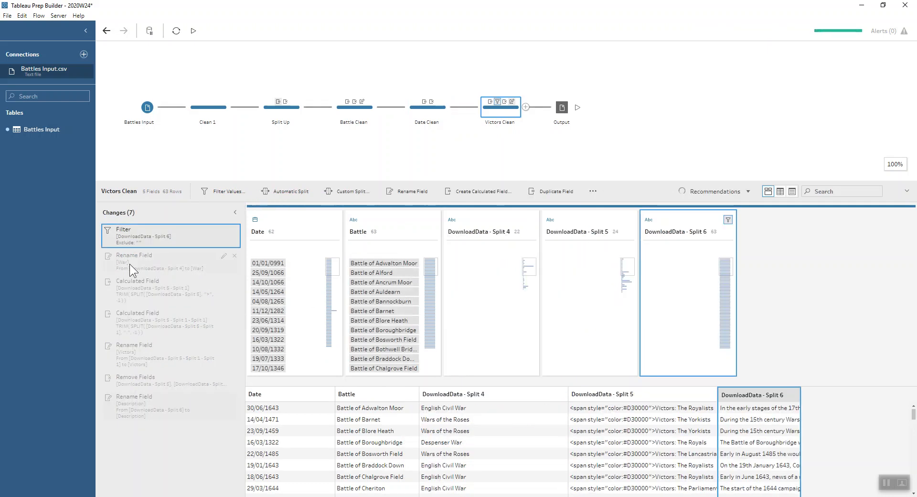
pyautogui.click(130, 264)
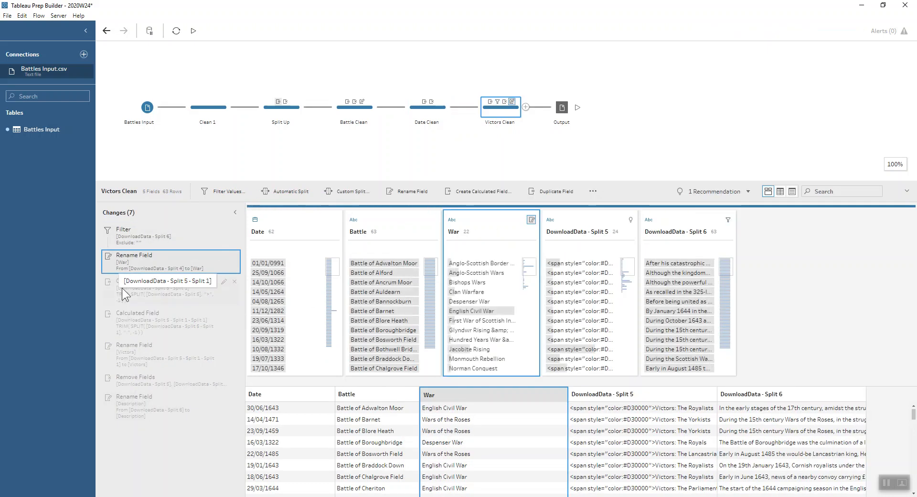
pyautogui.click(133, 288)
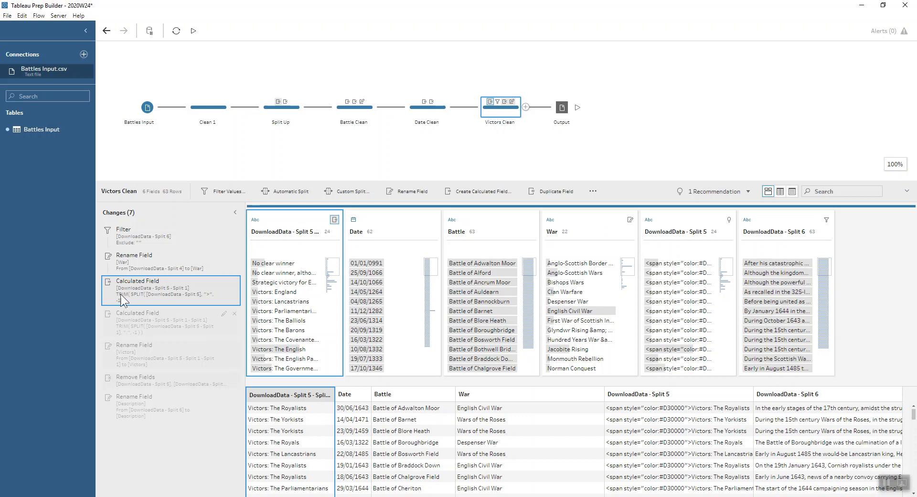
pyautogui.click(156, 356)
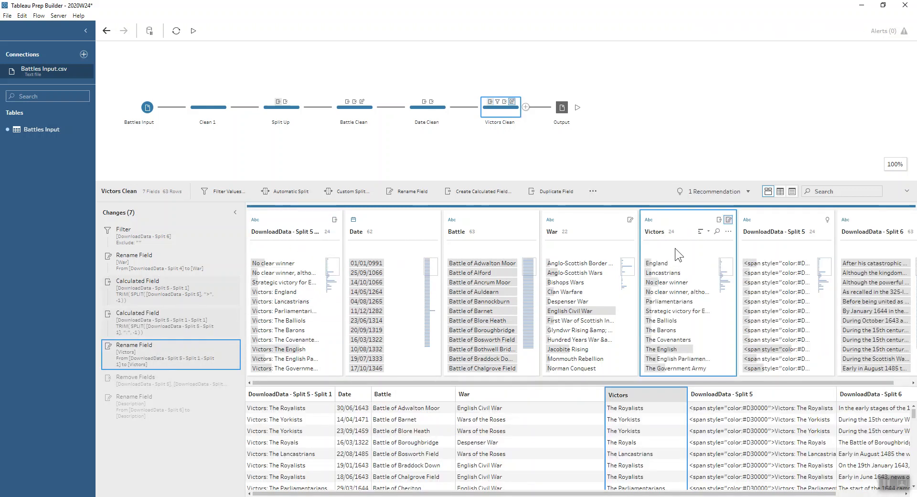
# - Review the split-field removal and the rename of DownloadData - Split 6 to Description, and open the Output step
pyautogui.click(179, 383)
pyautogui.click(179, 412)
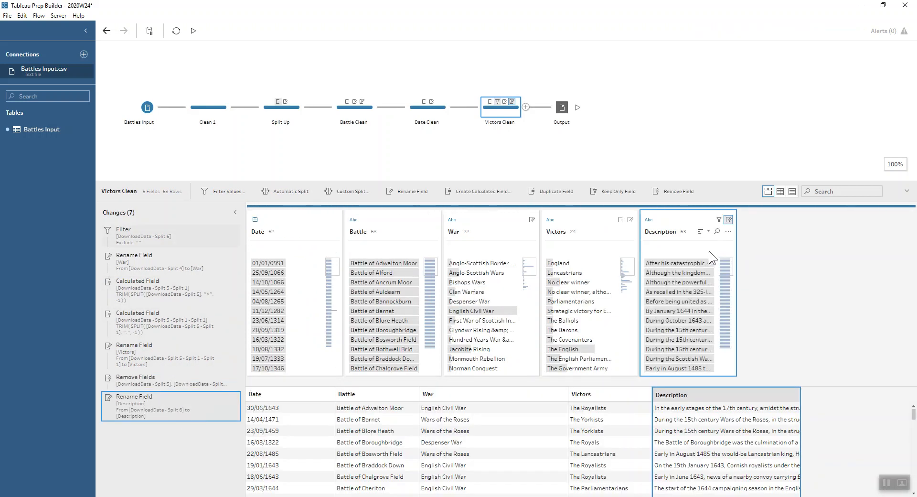
pyautogui.click(561, 110)
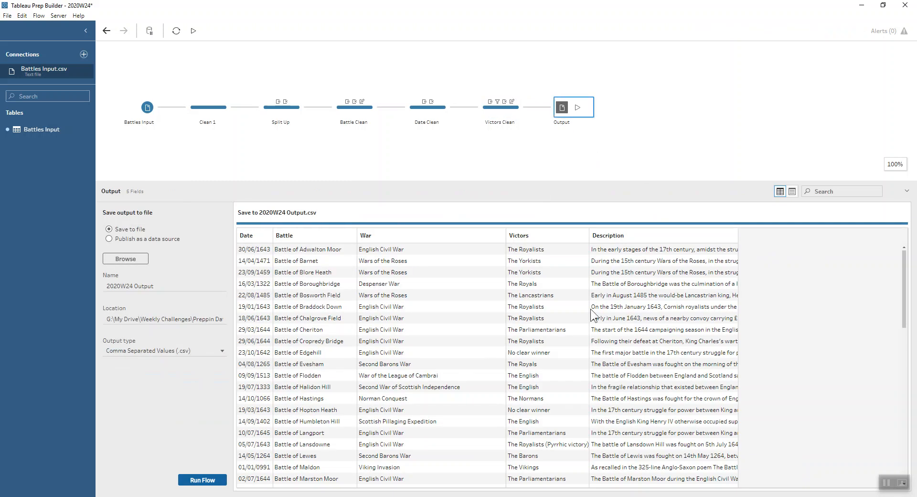